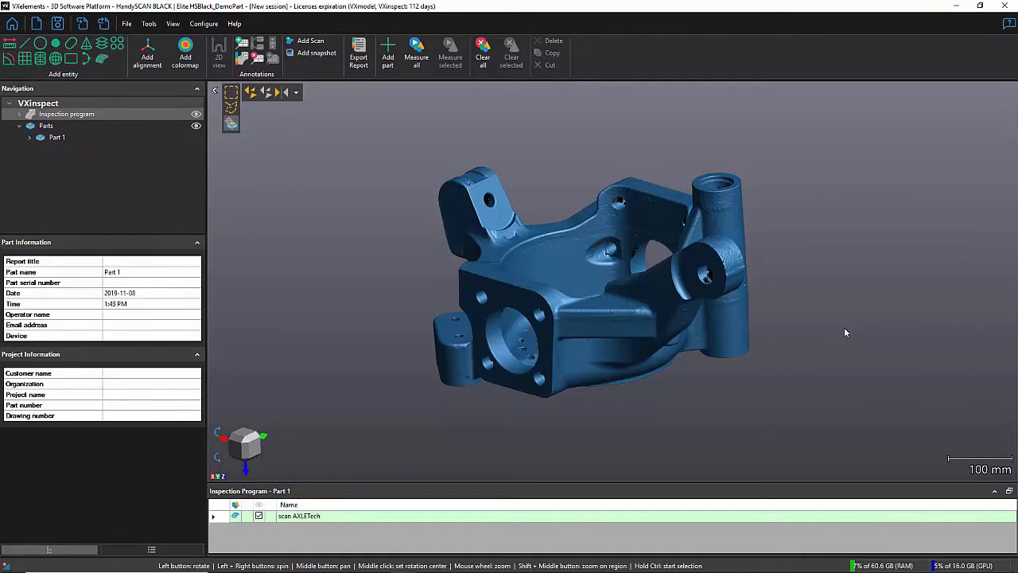
Step: Start a caliper measurement on the scan and pick its two points on the outer ends of the two opposing arms
left_click(13, 47)
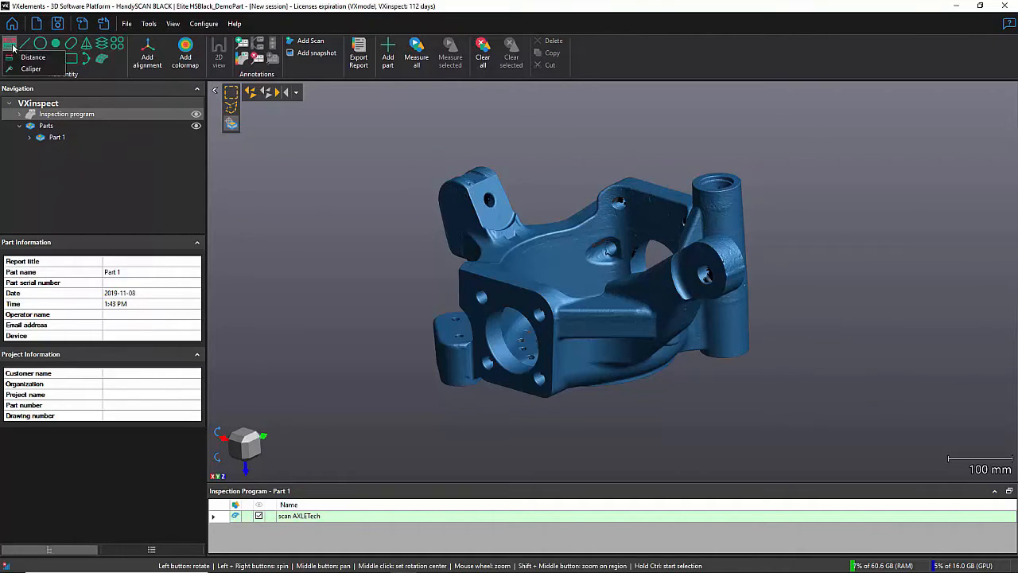
left_click(48, 71)
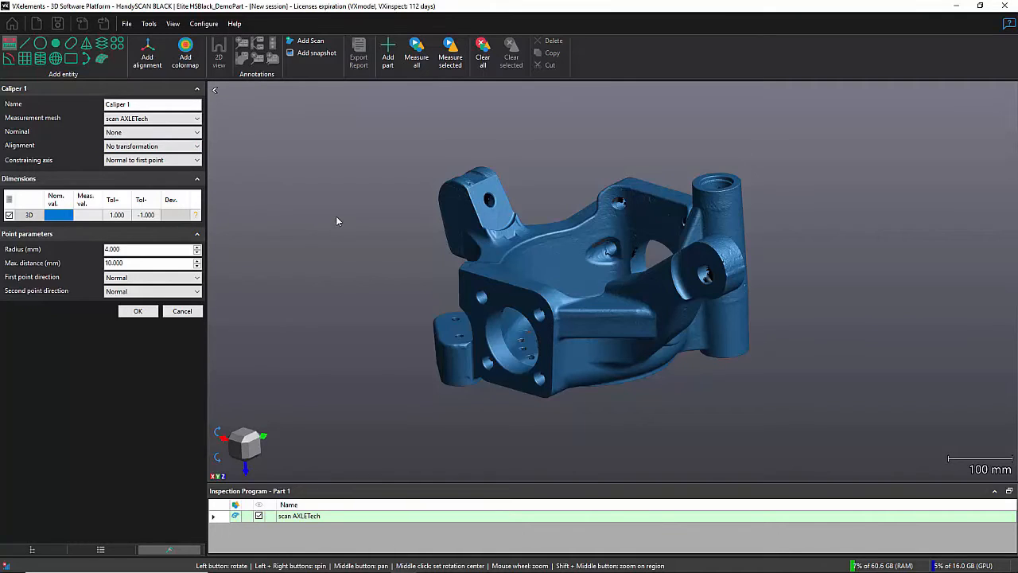
left_click_drag(548, 310, 573, 291)
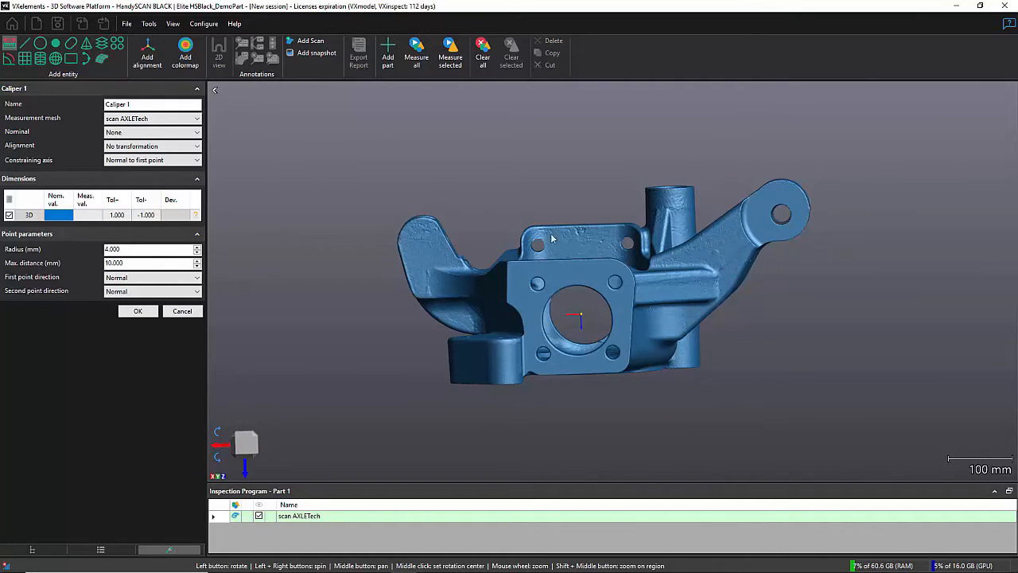
left_click_drag(772, 237, 710, 251)
scroll(671, 265, "up", 5)
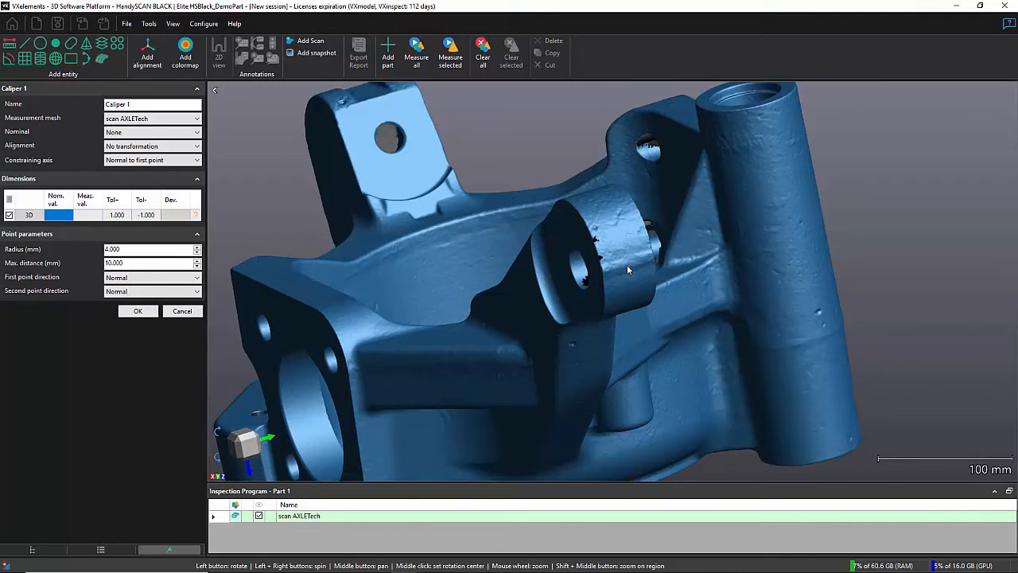
left_click(626, 264)
left_click_drag(561, 260, 615, 253)
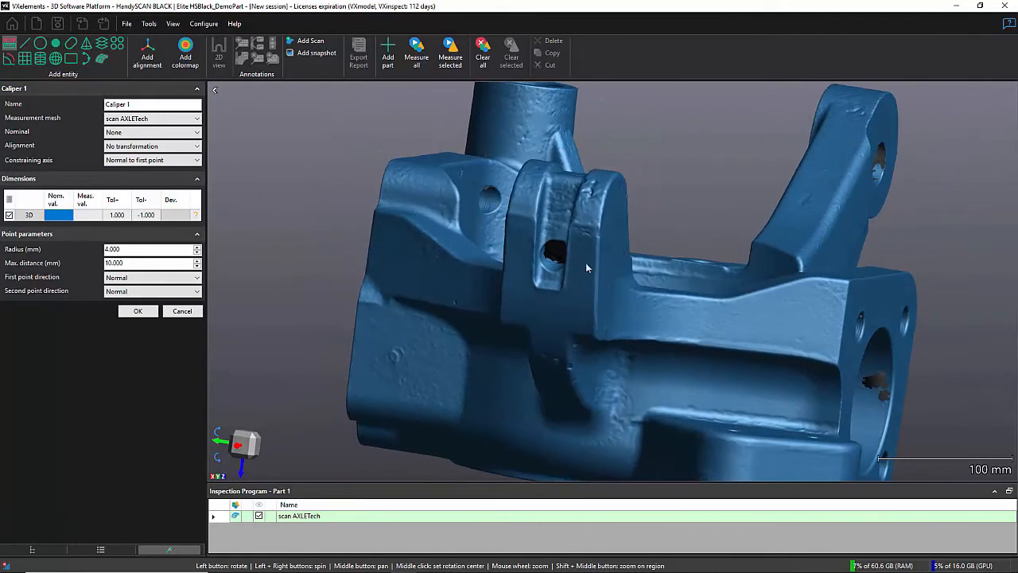
left_click(527, 214)
left_click_drag(722, 283, 652, 280)
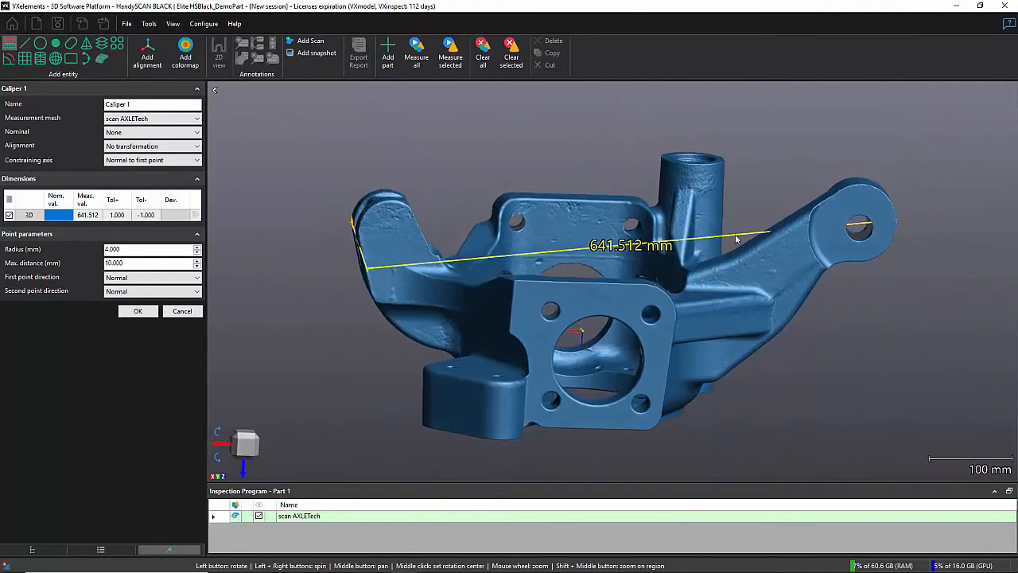
Step: Constrain the arm-to-arm caliper to the X axis of the machine coordinate system
left_click(244, 446)
scroll(508, 329, "down", 1)
middle_click_drag(500, 317, 523, 315)
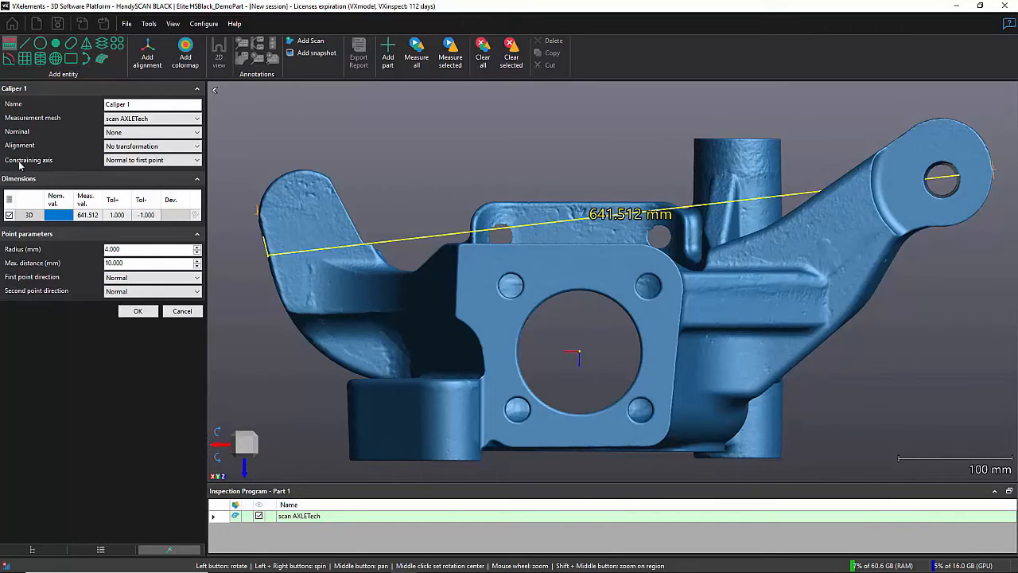
left_click(111, 160)
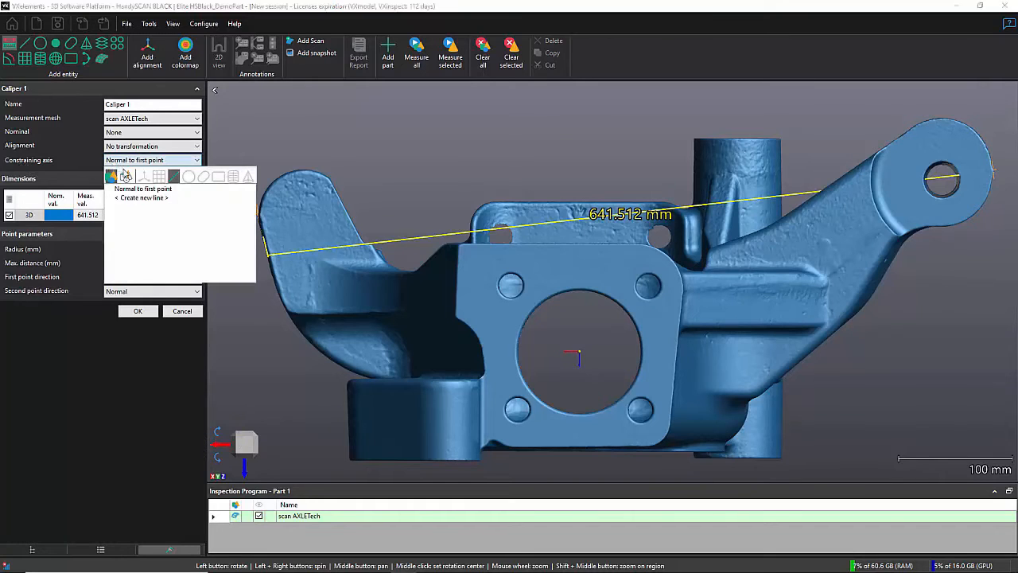
left_click(143, 175)
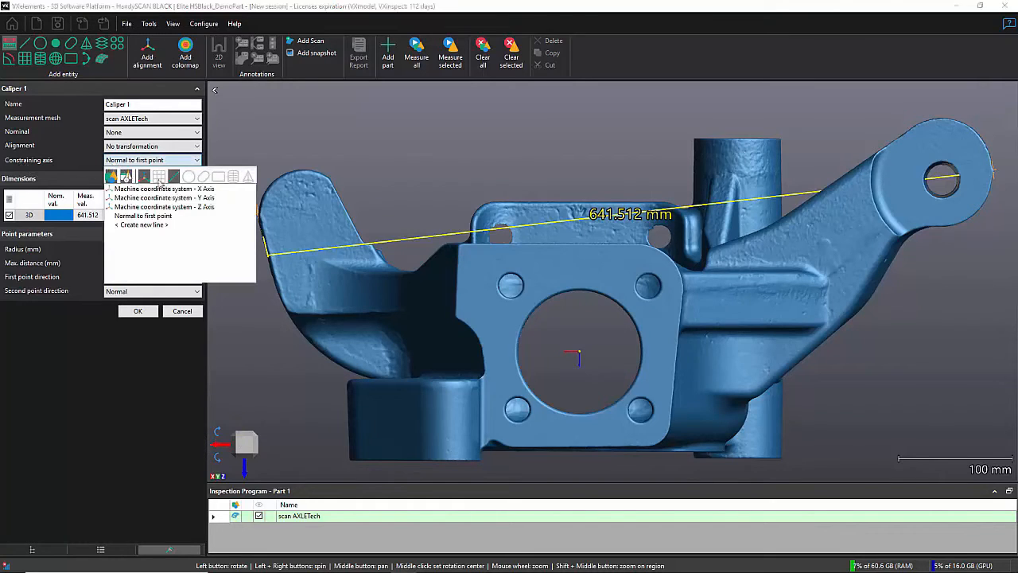
left_click(209, 190)
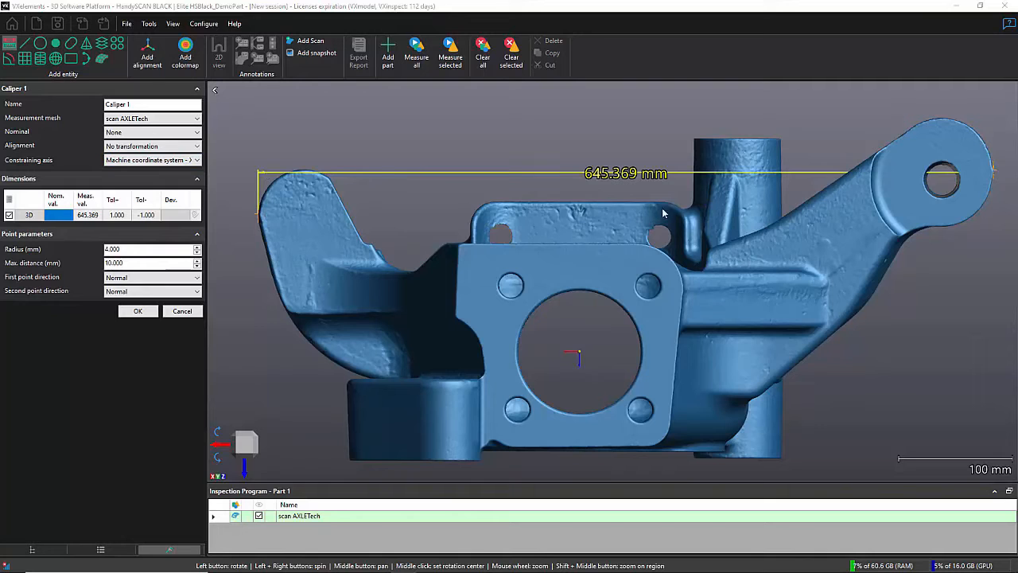
Step: Set the point radius of the arm-to-arm caliper to 25 mm
left_click_drag(521, 209, 560, 220)
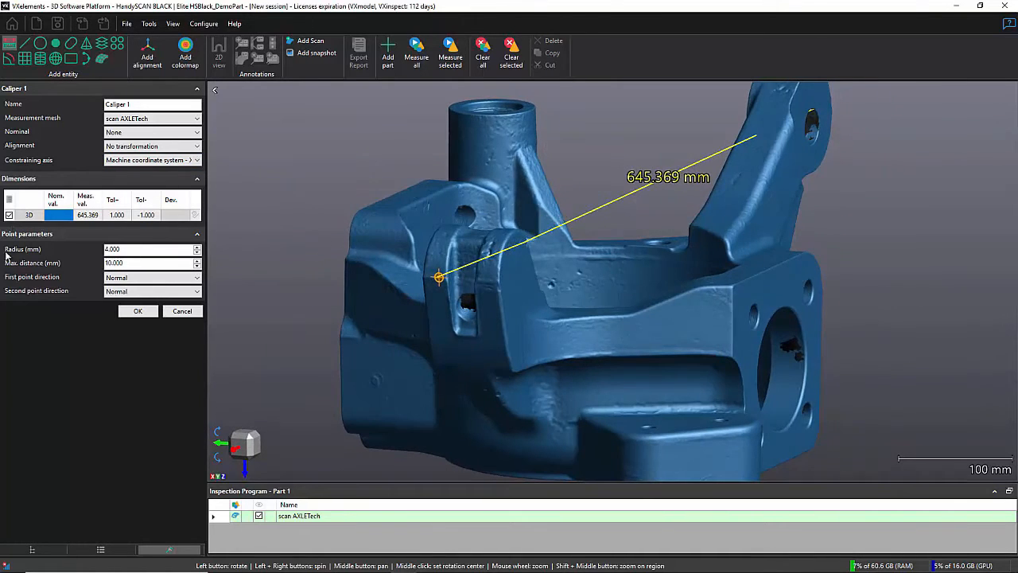
scroll(450, 284, "up", 3)
scroll(450, 284, "up", 3)
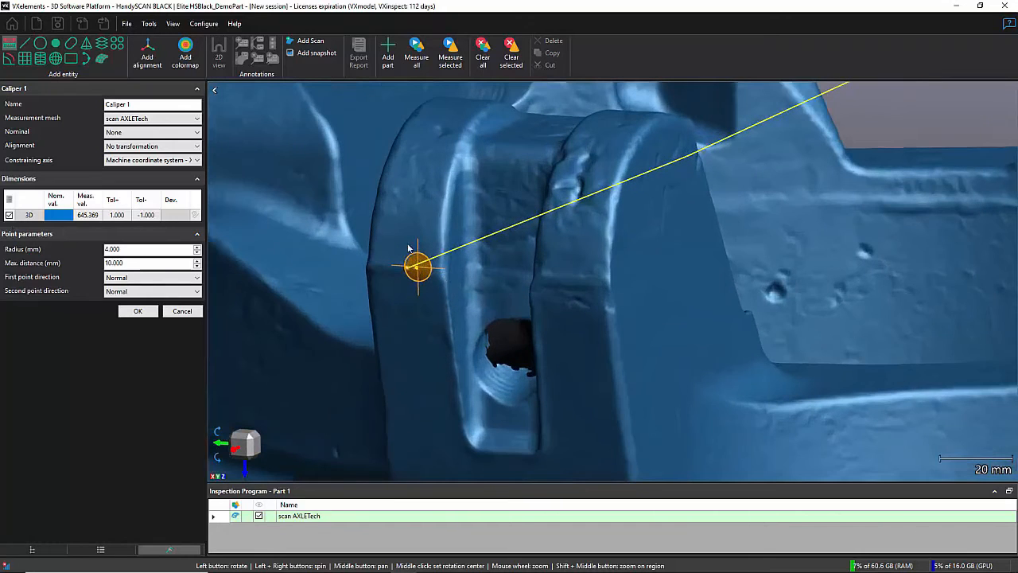
left_click_drag(435, 275, 436, 274)
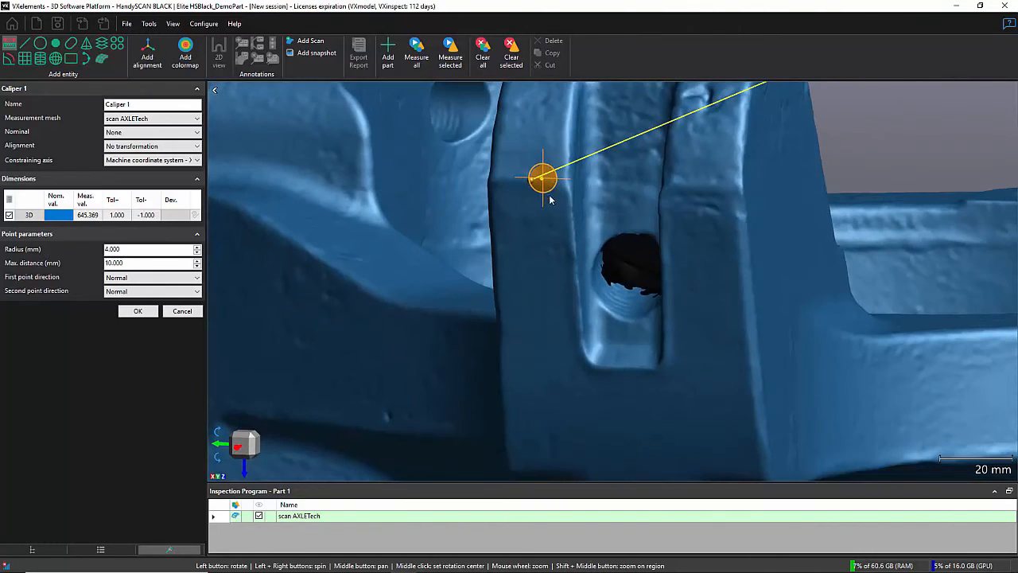
left_click_drag(542, 235, 545, 225)
double_click(140, 249)
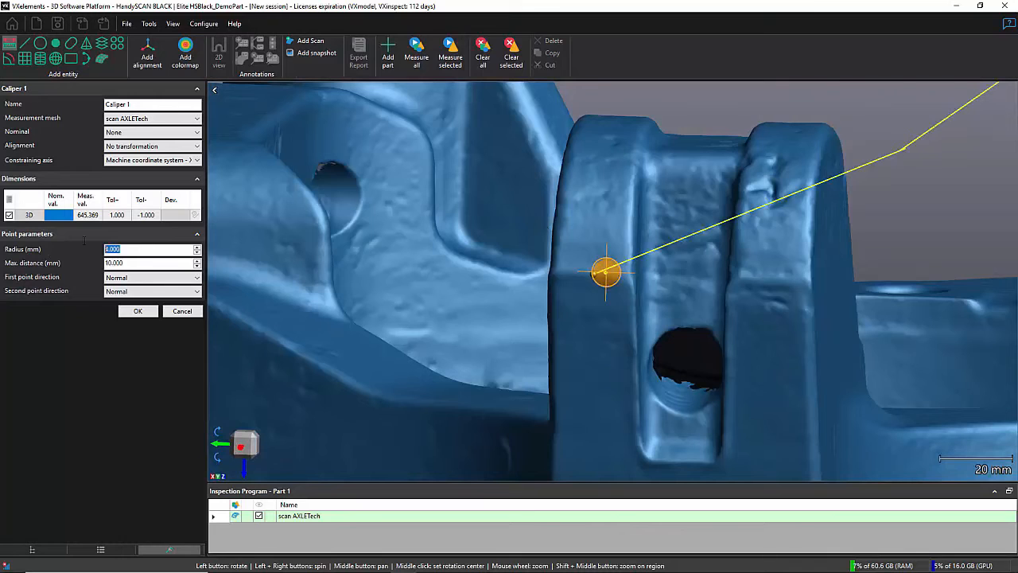
type("25")
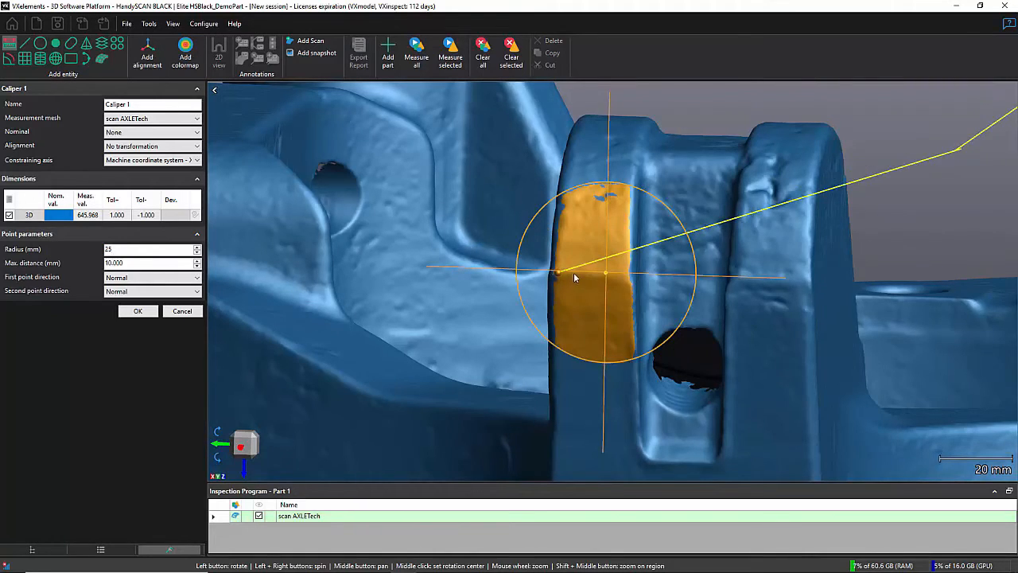
Step: Check the enlarged point area on the opposite arm's end and accept the arm-to-arm caliper
scroll(574, 275, "down", 5)
middle_click_drag(688, 258, 564, 284)
left_click_drag(703, 233, 735, 297)
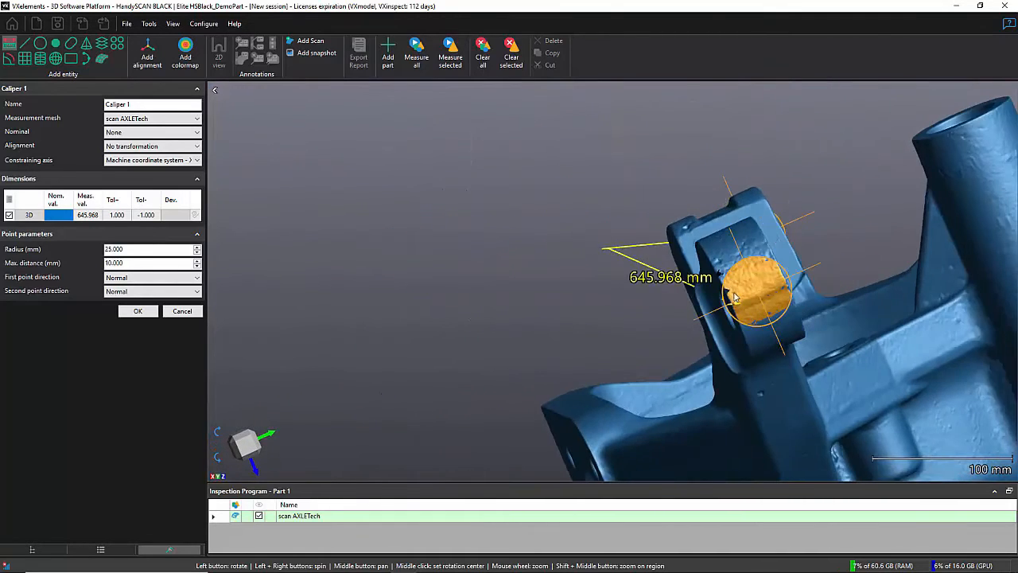
scroll(736, 297, "up", 5)
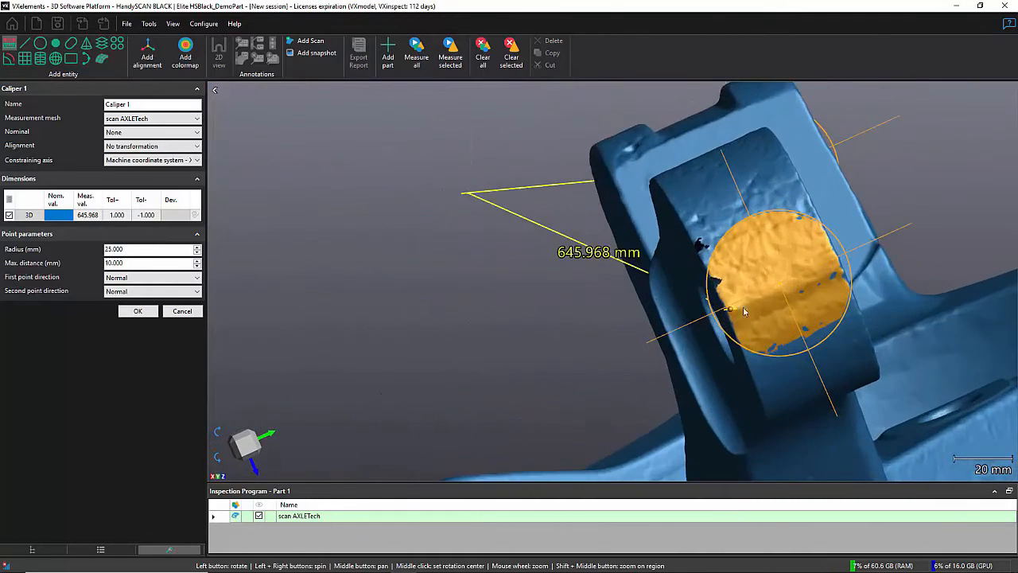
left_click(240, 447)
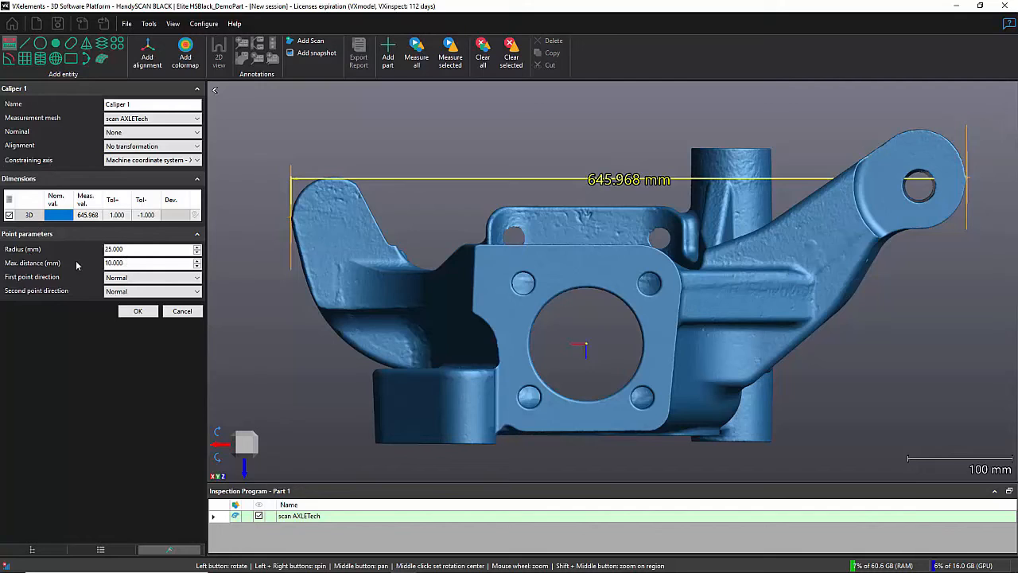
left_click(135, 312)
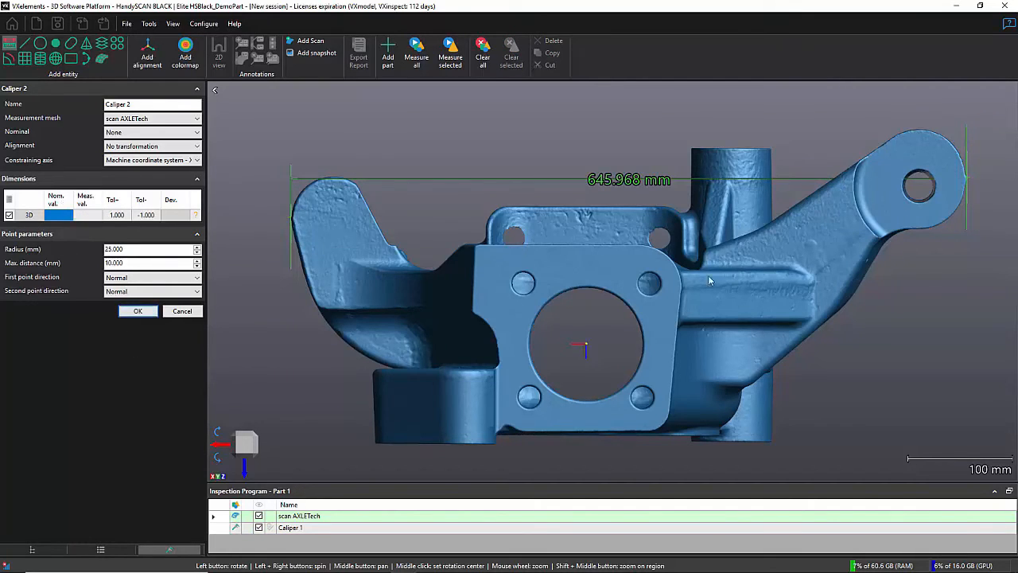
Step: Place a second caliper from the upper edge of the mounting plate to the inner floor with small holes, constrained to the machine Z axis
left_click_drag(712, 280, 494, 364)
scroll(598, 330, "up", 3)
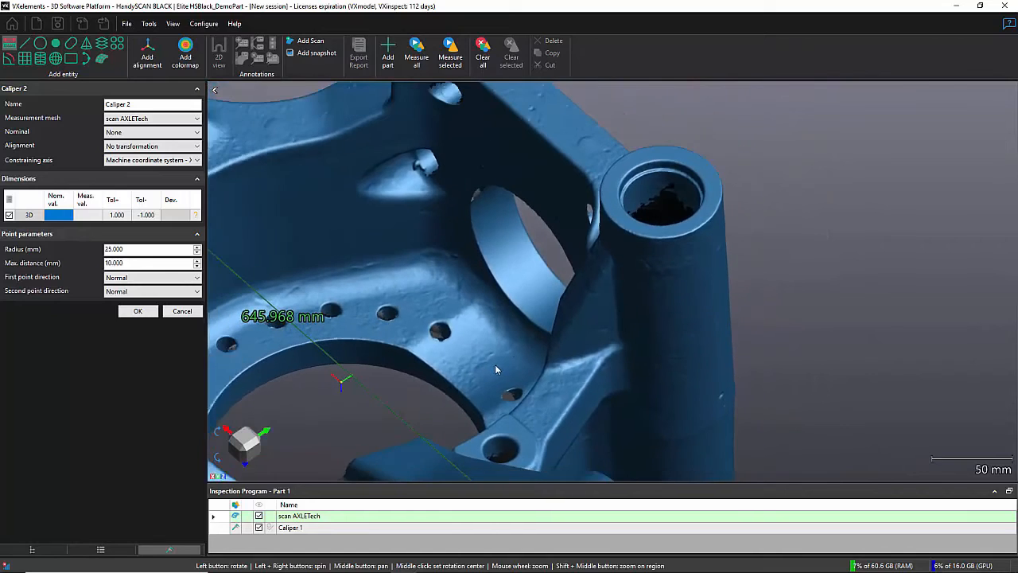
left_click_drag(538, 262, 560, 324)
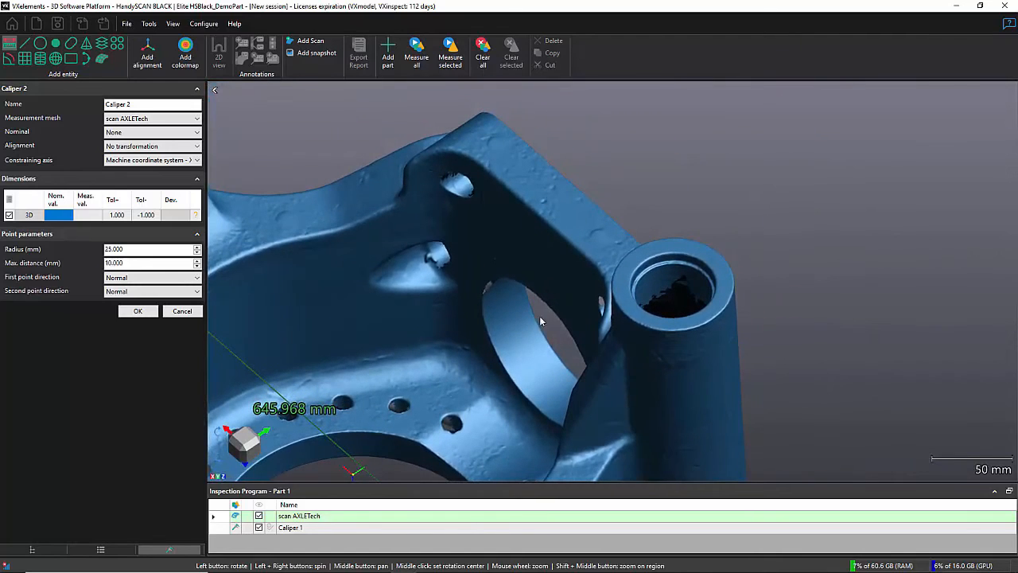
scroll(519, 365, "down", 2)
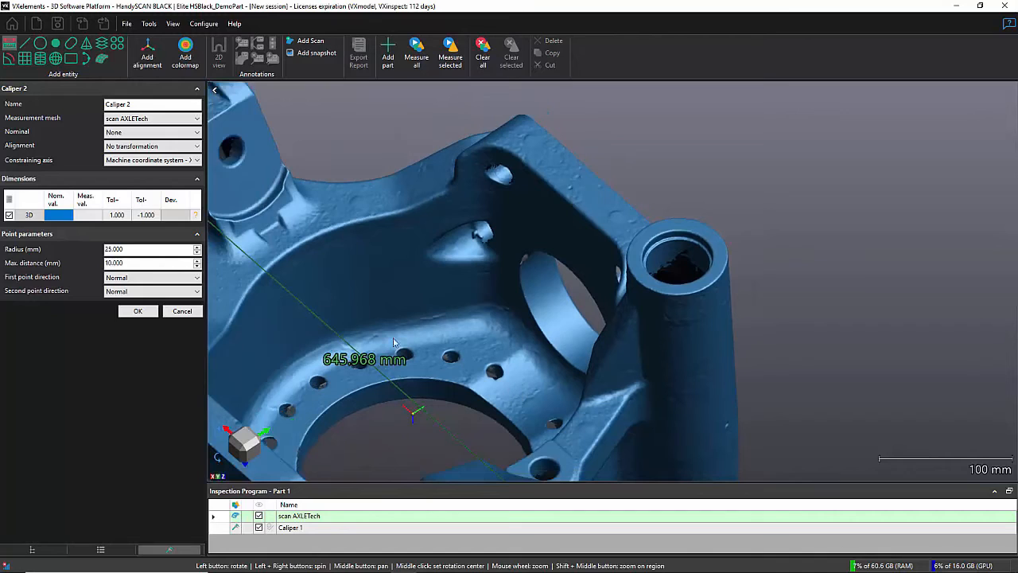
left_click(583, 200)
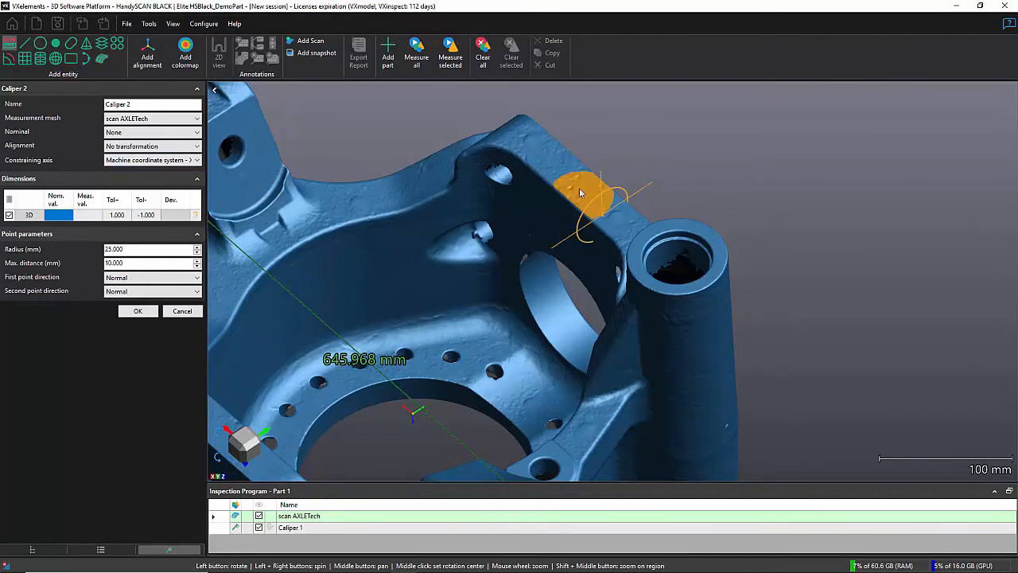
left_click(516, 415)
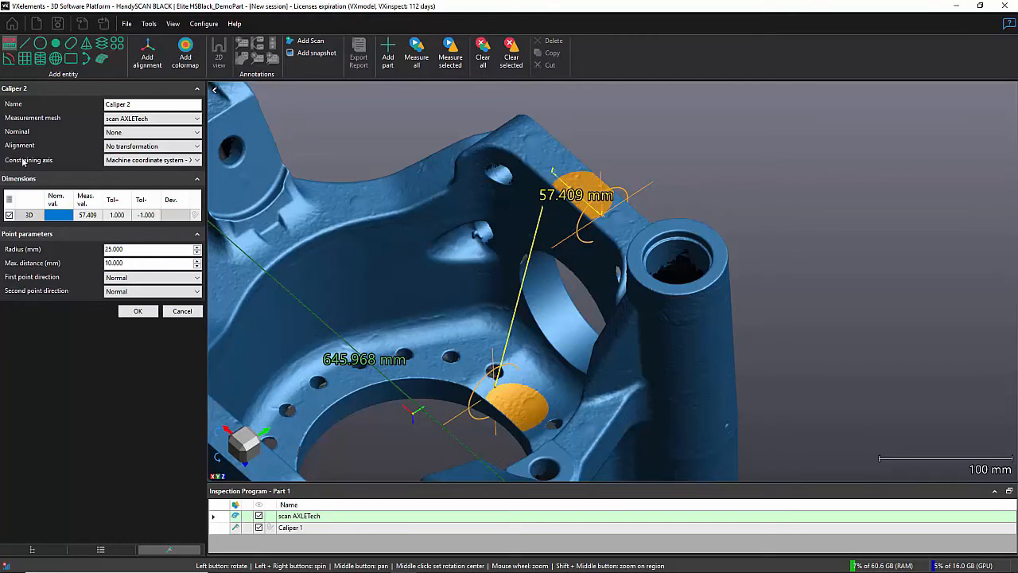
left_click(134, 159)
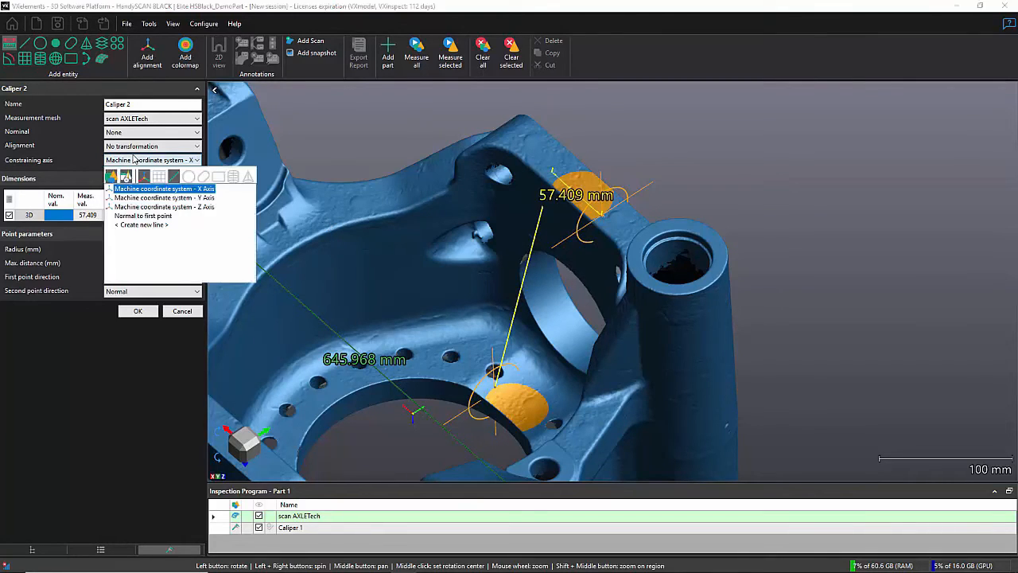
left_click(159, 207)
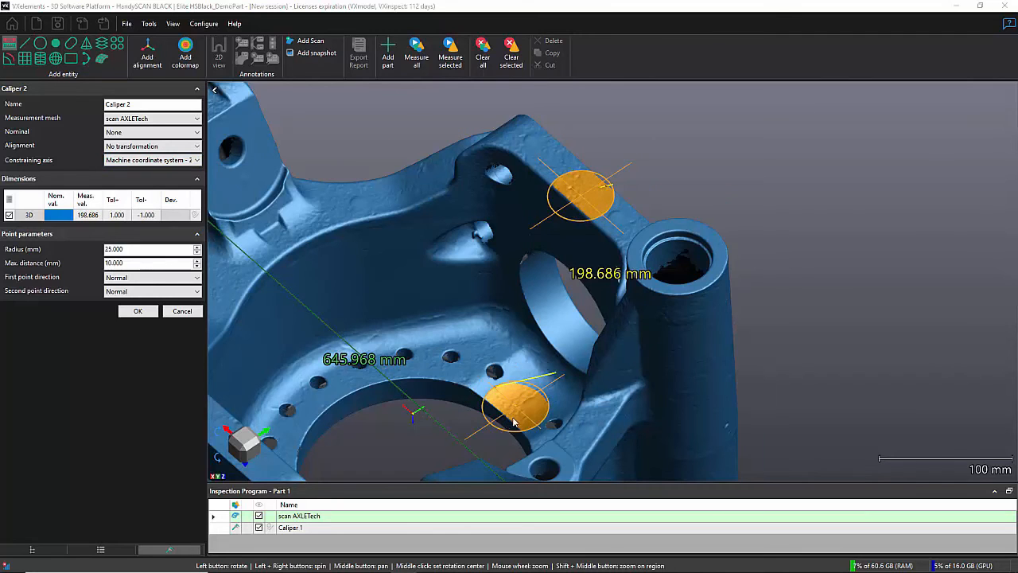
Step: Set the second point direction of the vertical caliper to Inverted and check both point areas on the part
scroll(512, 415, "up", 5)
left_click_drag(509, 407, 603, 372)
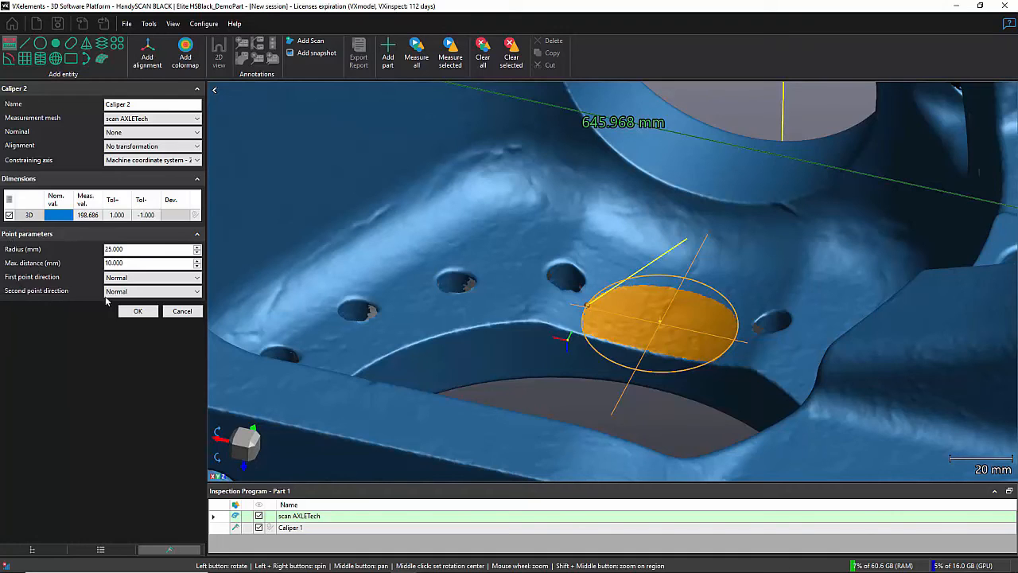
left_click(135, 292)
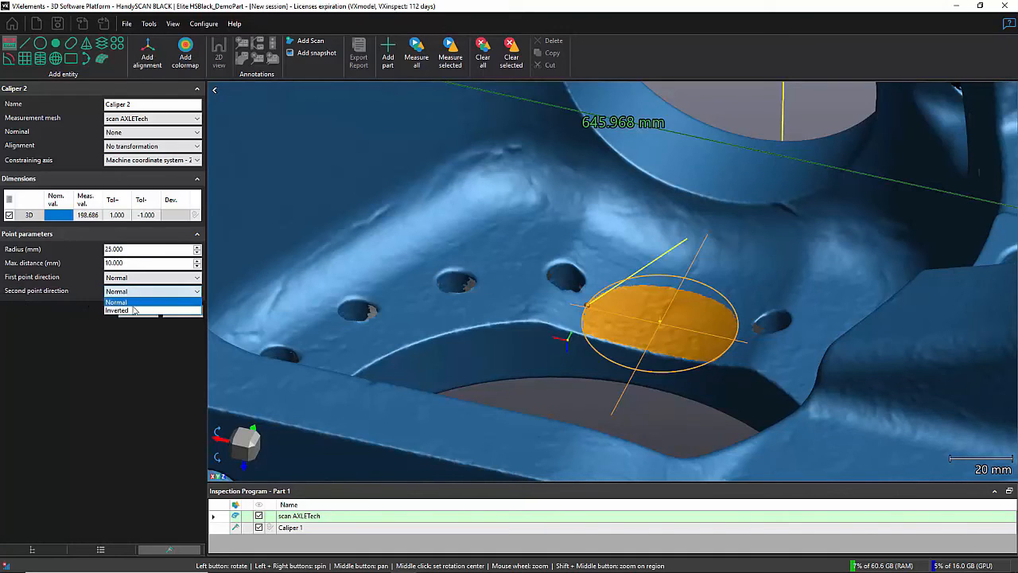
left_click(134, 305)
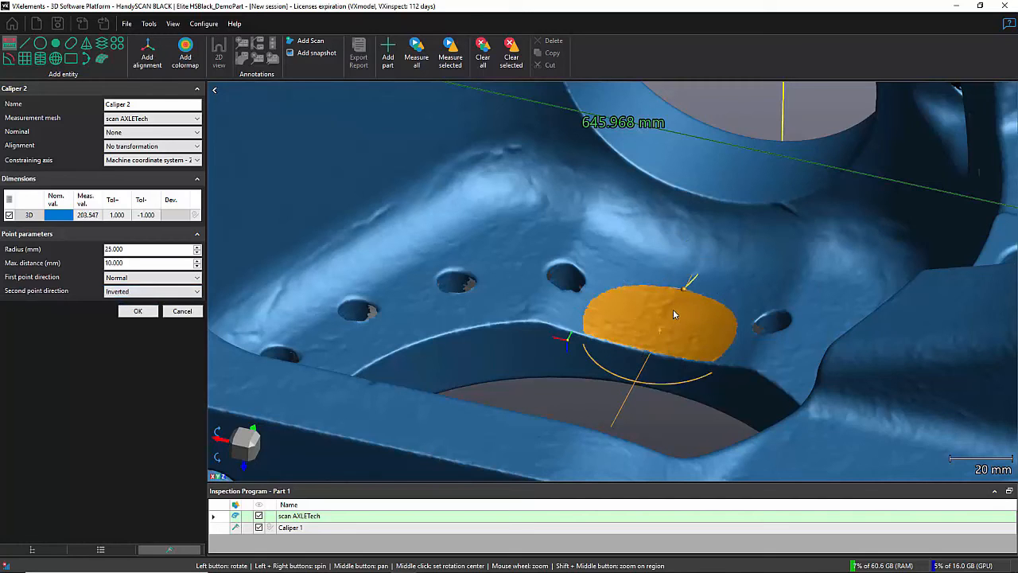
mouse_move(676, 309)
left_mouse_down()
mouse_move(677, 287)
mouse_move(684, 291)
left_mouse_up()
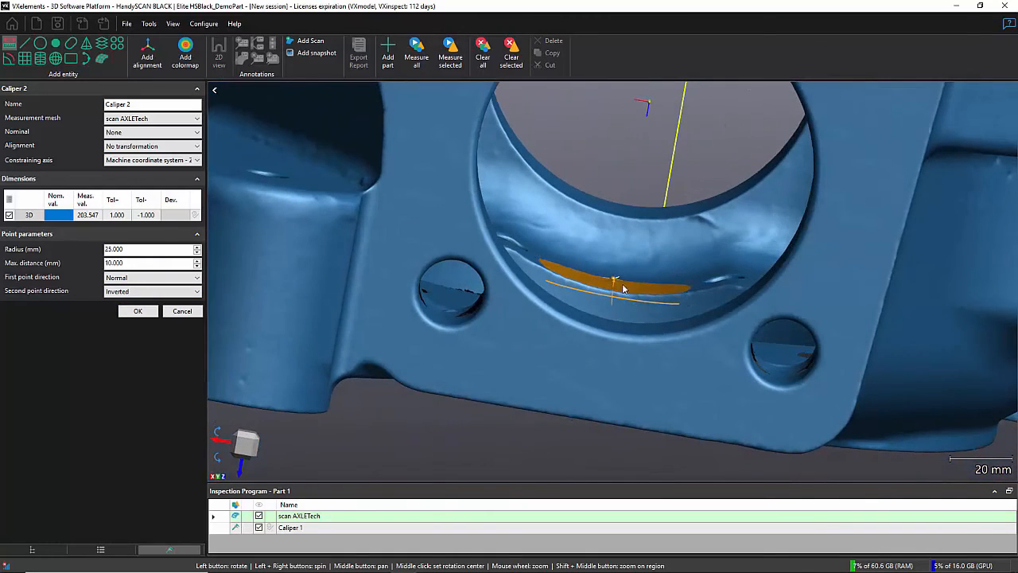
scroll(628, 295, "down", 5)
left_click_drag(772, 261, 605, 177)
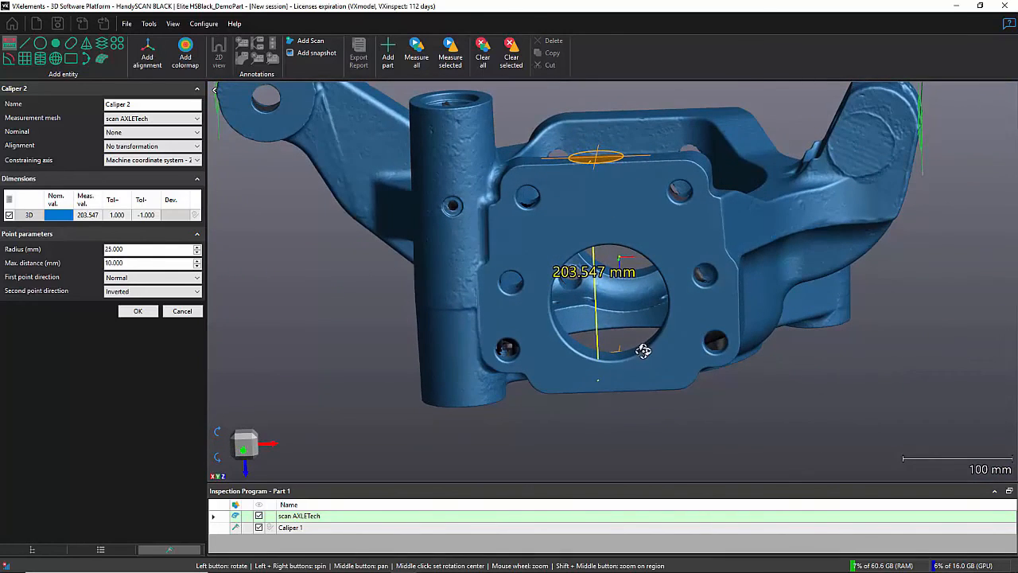
left_click_drag(642, 350, 638, 358)
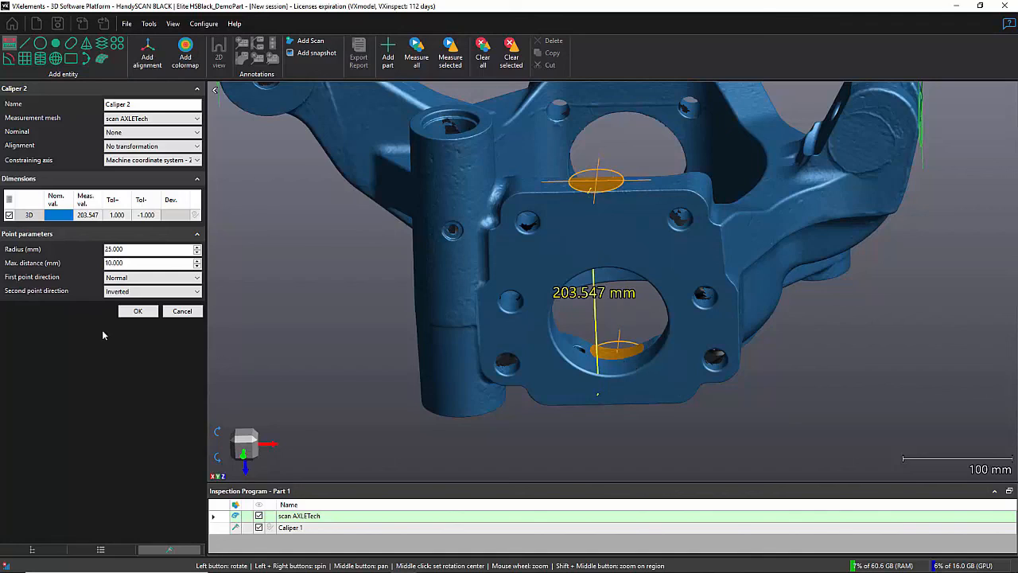
left_click(253, 439)
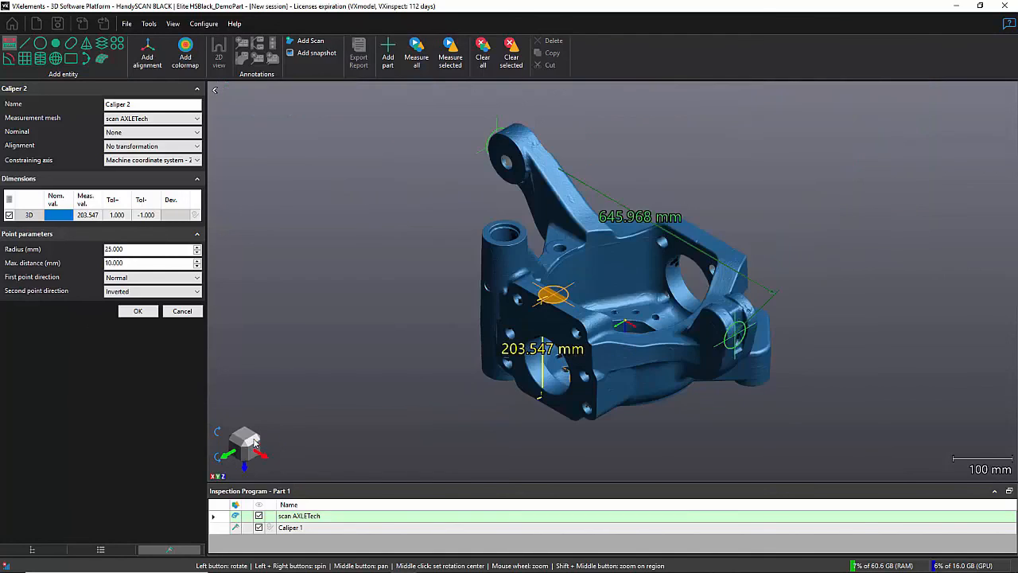